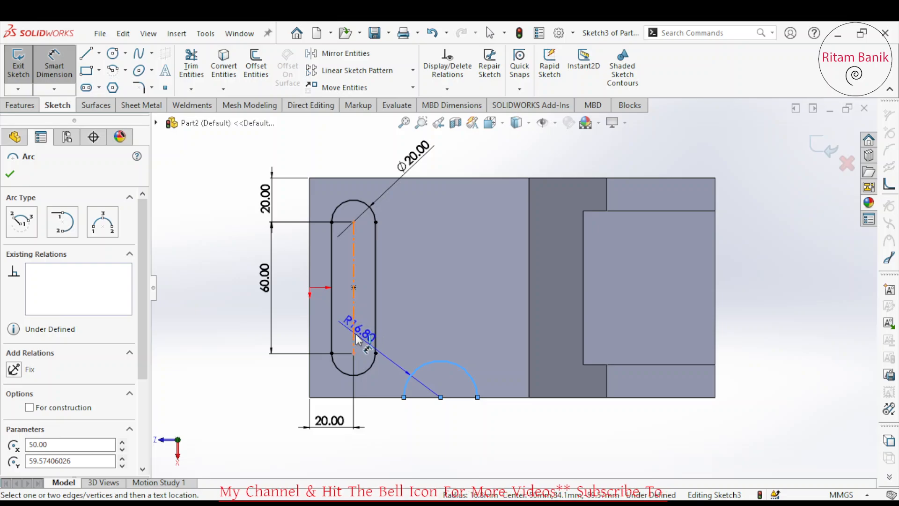
# Dimension the horizontal distance from the slot's centreline to the arc's centre as 40 mm.
pyautogui.click(354, 331)
pyautogui.click(406, 427)
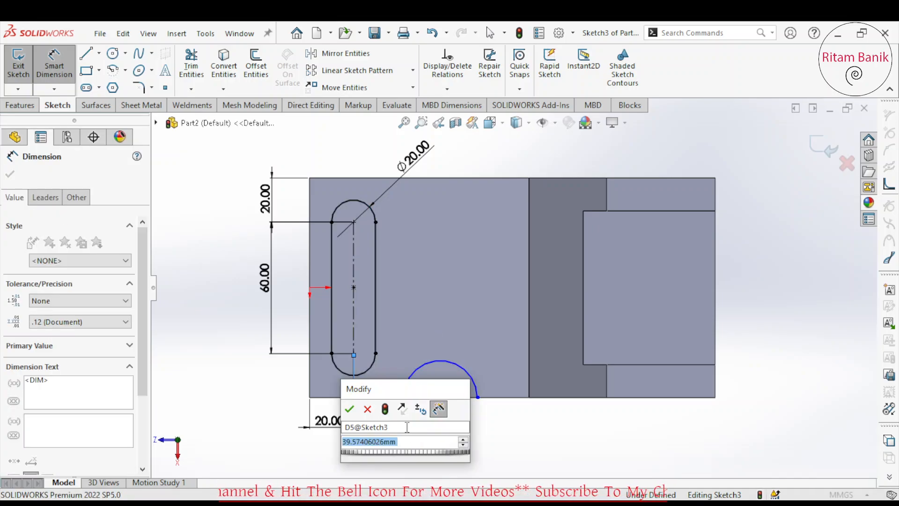
pyautogui.write('44')
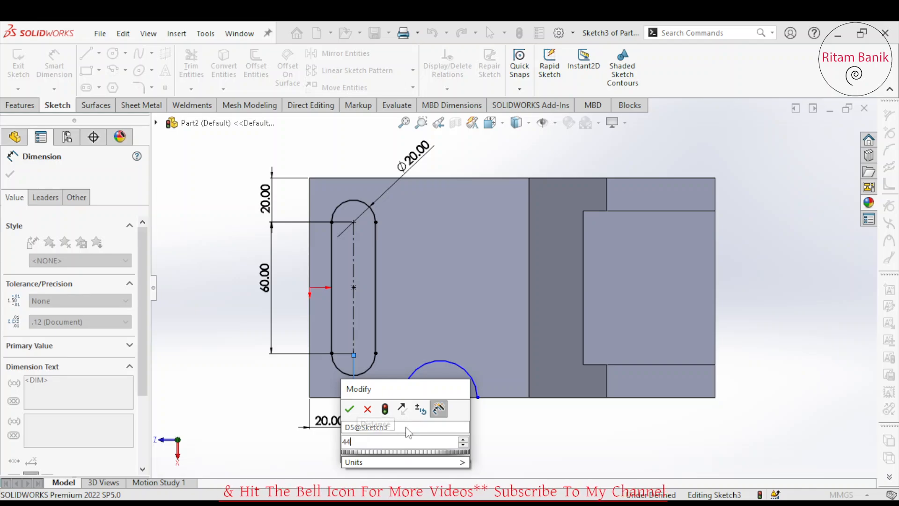
pyautogui.press('BackSpace')
pyautogui.write('0')
pyautogui.press('Return')
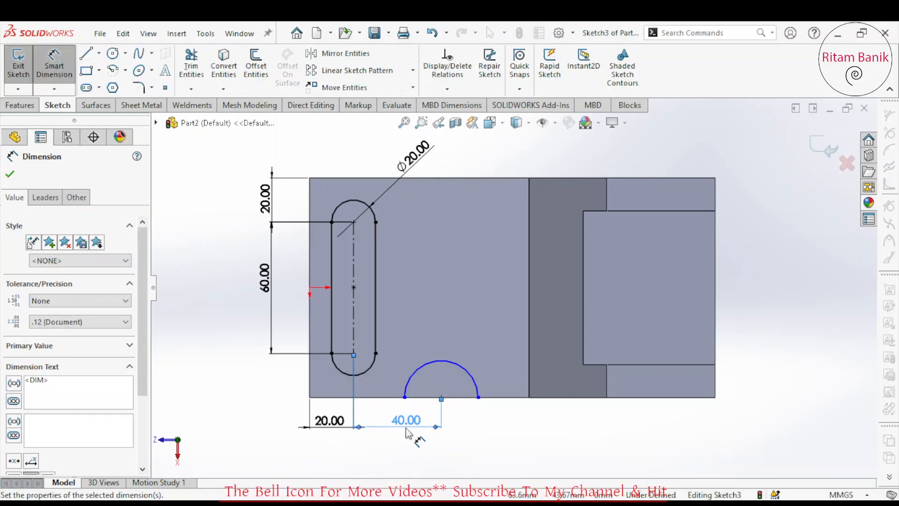
# Dimension the arc on the lower edge, display the dimension as a diameter, and set it to 40 mm.
pyautogui.click(447, 363)
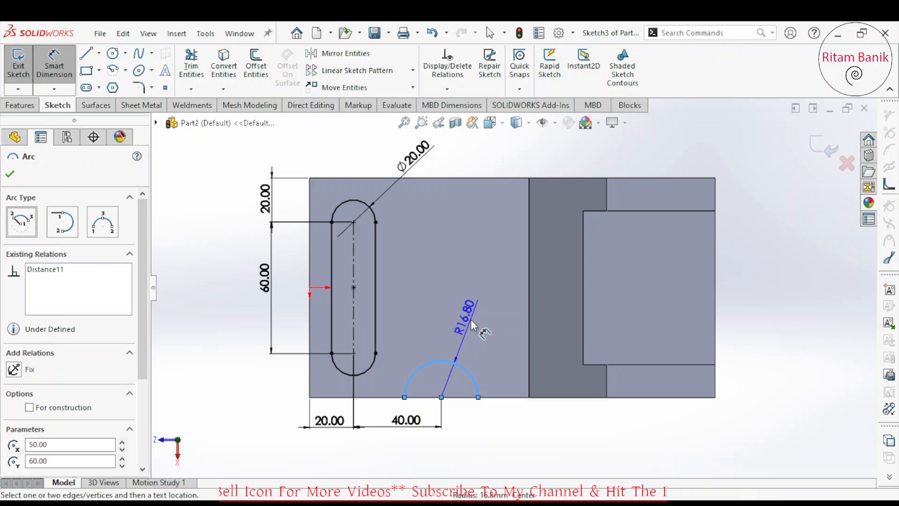
pyautogui.click(472, 323)
pyautogui.press('Return')
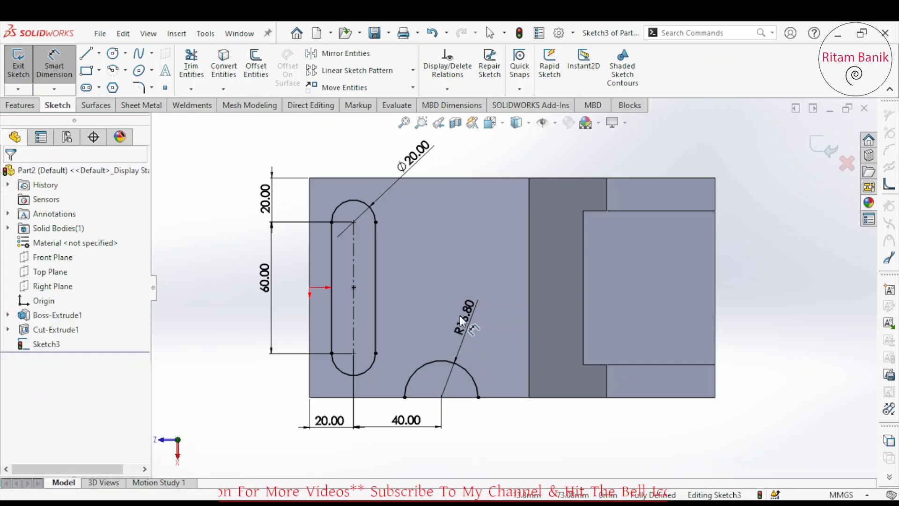
pyautogui.press('Escape')
pyautogui.click(468, 309)
pyautogui.click(517, 257)
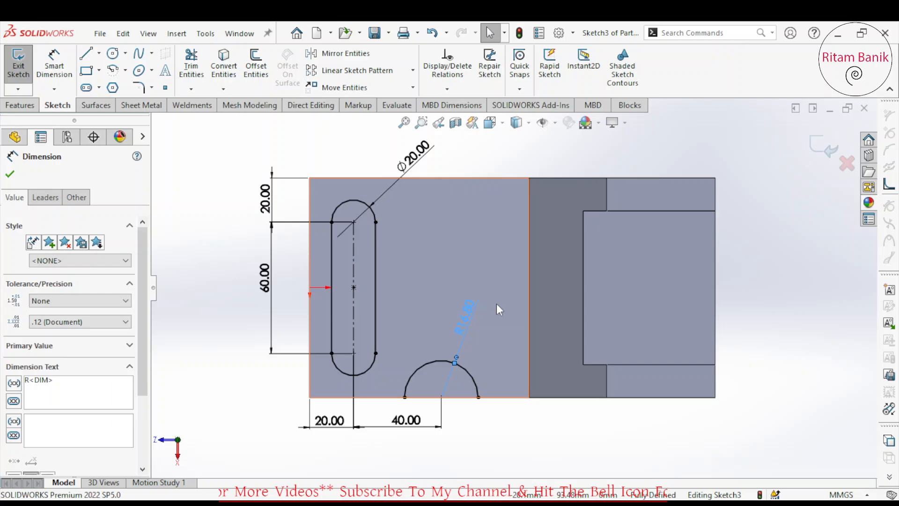
pyautogui.doubleClick(468, 315)
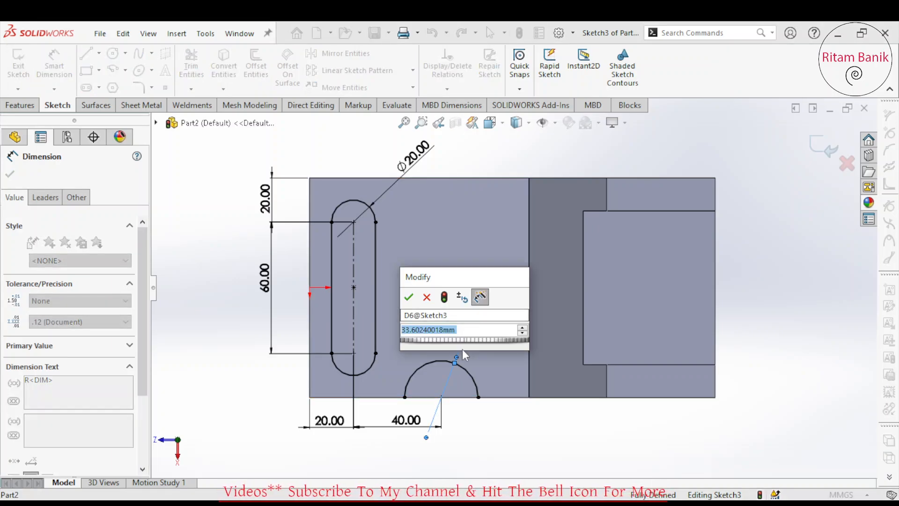
pyautogui.write('40')
pyautogui.press('Return')
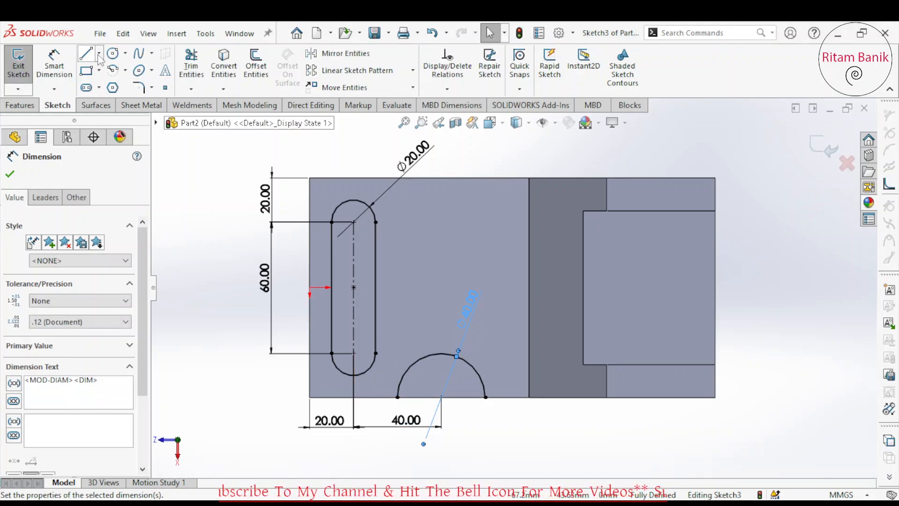
# Close the half-circle with a straight line between the arc's two endpoints along the plate's edge.
pyautogui.click(87, 54)
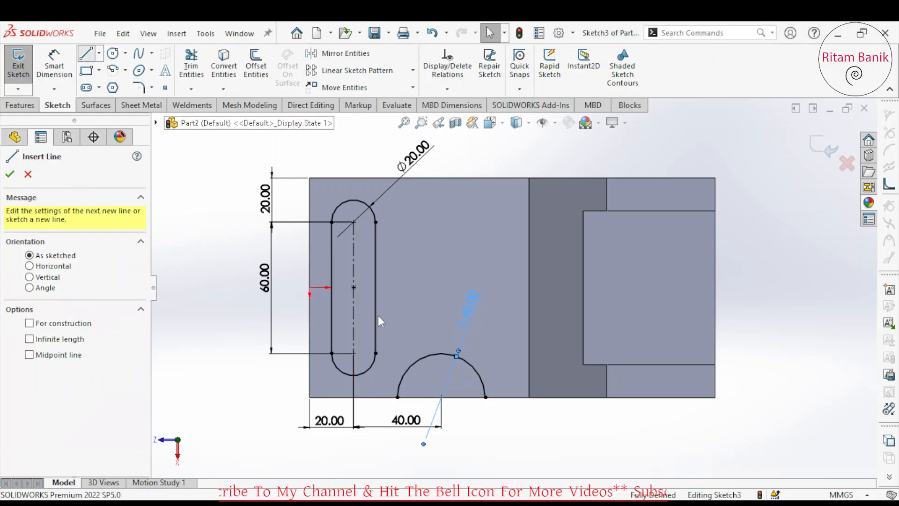
pyautogui.click(414, 414)
pyautogui.click(486, 398)
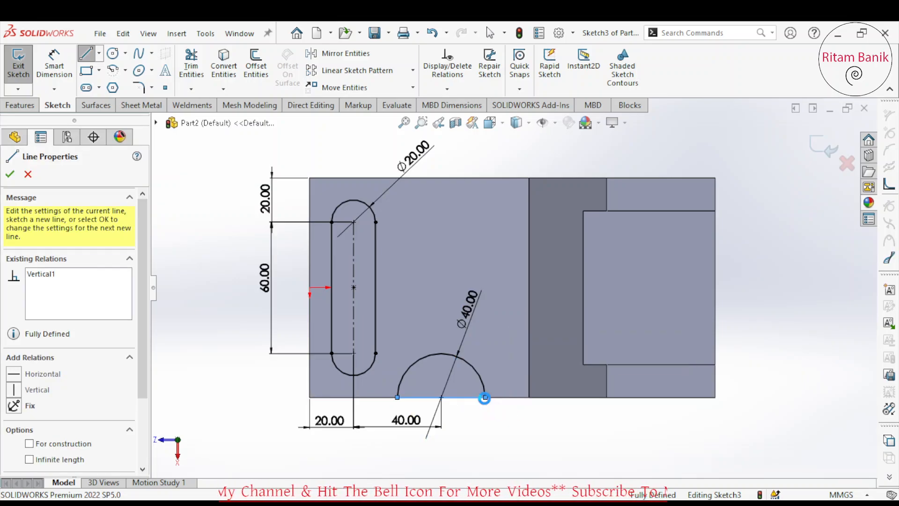
pyautogui.press('Escape')
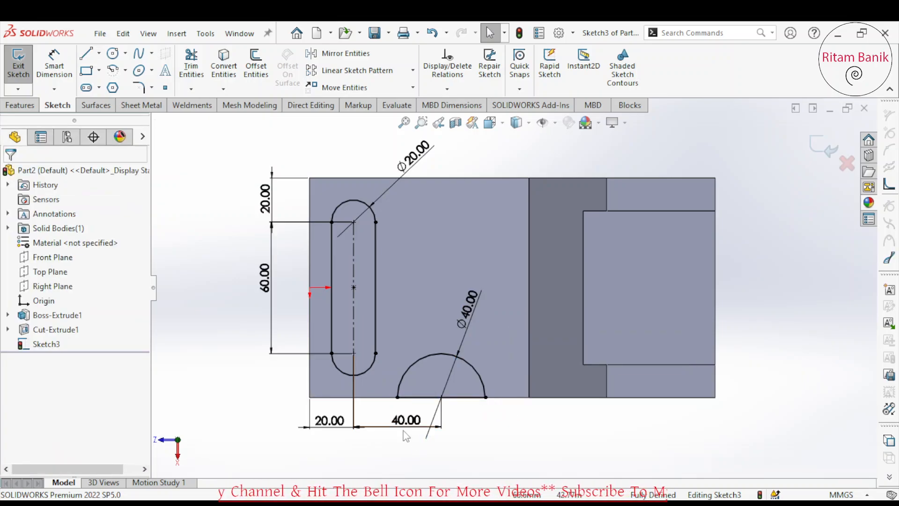
# Mirror the 40 mm arc and its closing line about the Right Plane, keeping the originals.
pyautogui.click(340, 56)
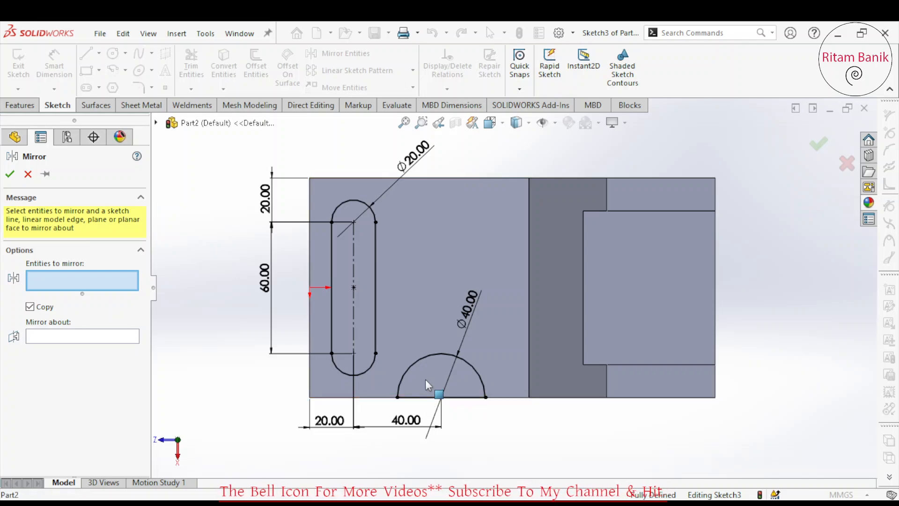
pyautogui.click(415, 364)
pyautogui.click(419, 397)
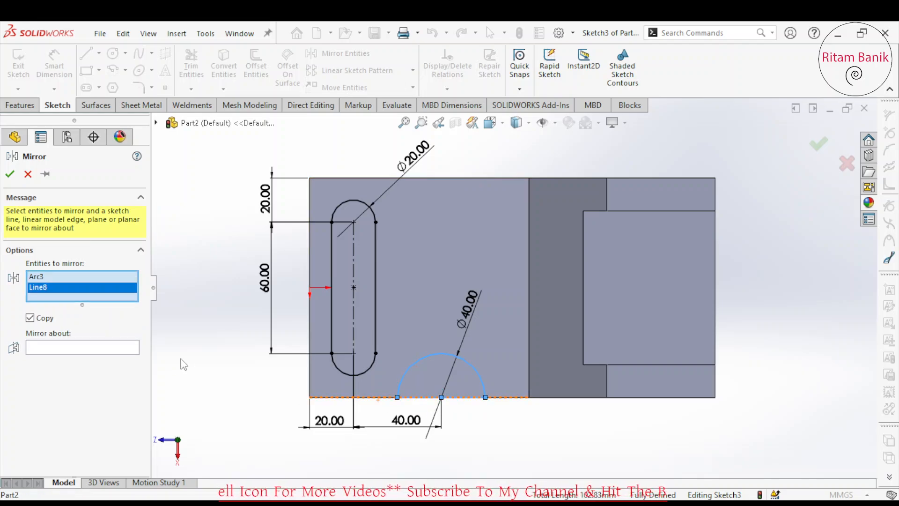
pyautogui.click(111, 350)
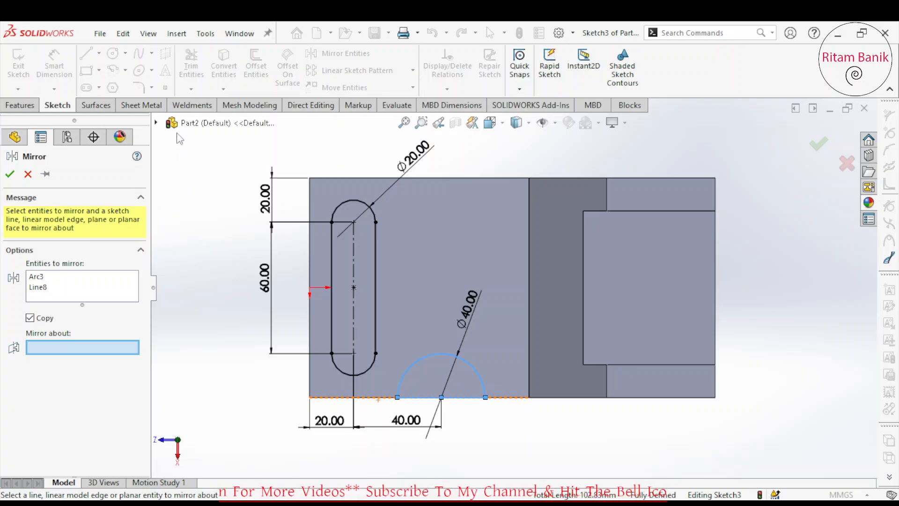
pyautogui.click(157, 123)
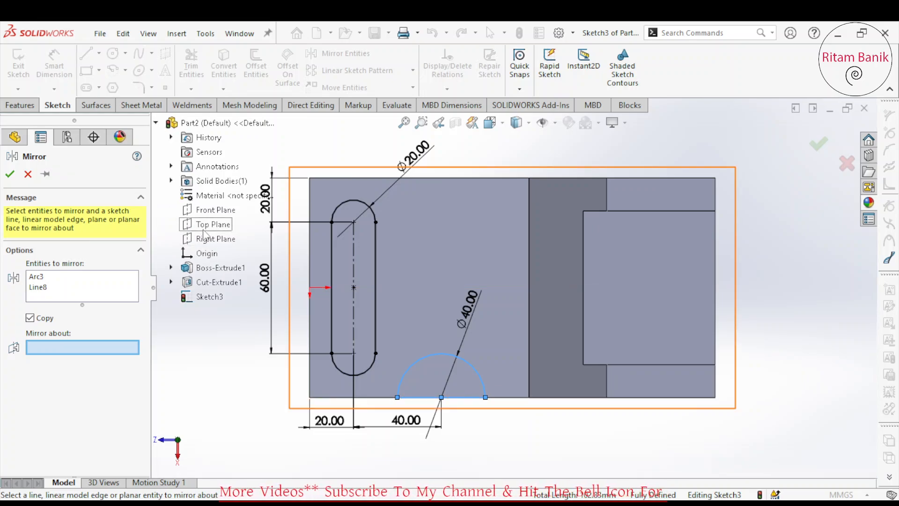
pyautogui.click(202, 241)
pyautogui.click(11, 174)
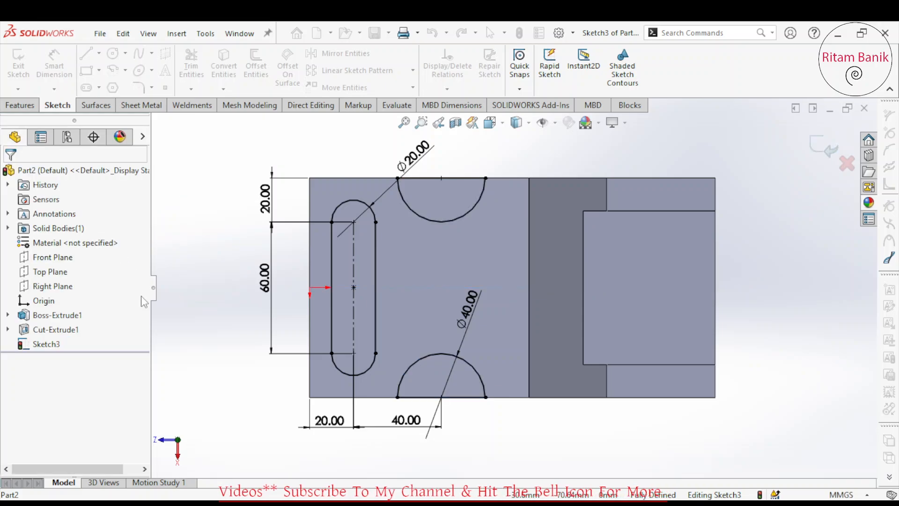
# Cut the slot and both half-circle profiles through the whole plate with a Through All Extruded Cut.
pyautogui.click(21, 105)
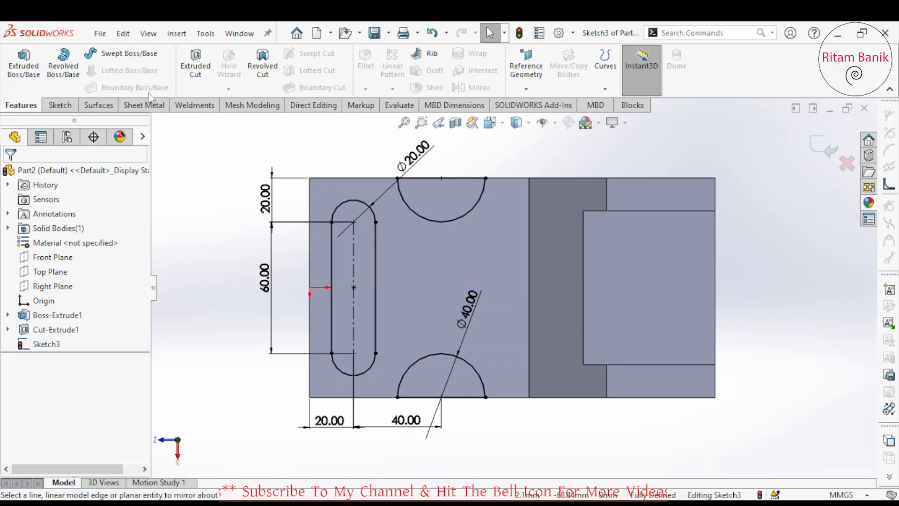
pyautogui.click(196, 65)
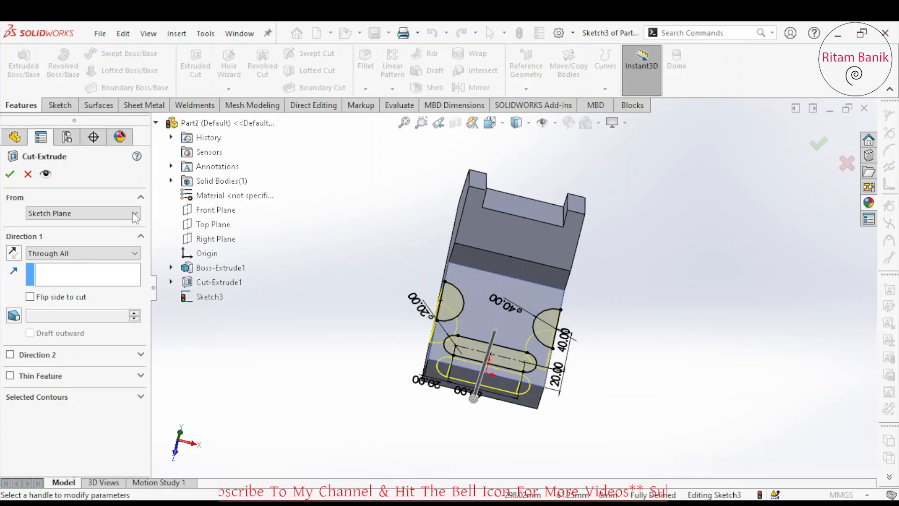
pyautogui.click(10, 174)
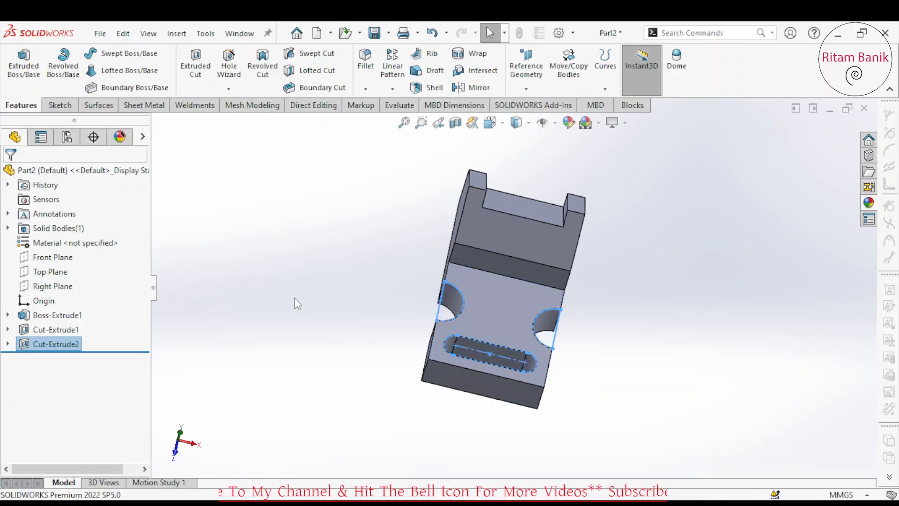
# Fillet the two vertical corner edges at the slotted end of the plate with a 20 mm radius.
pyautogui.moveTo(297, 301); pyautogui.dragTo(340, 304, button='middle')
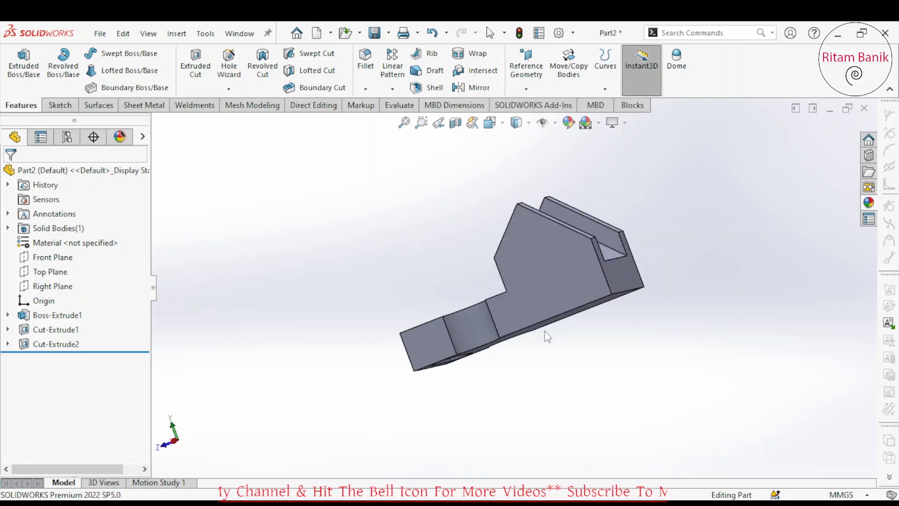
pyautogui.moveTo(516, 299); pyautogui.dragTo(581, 291, button='middle')
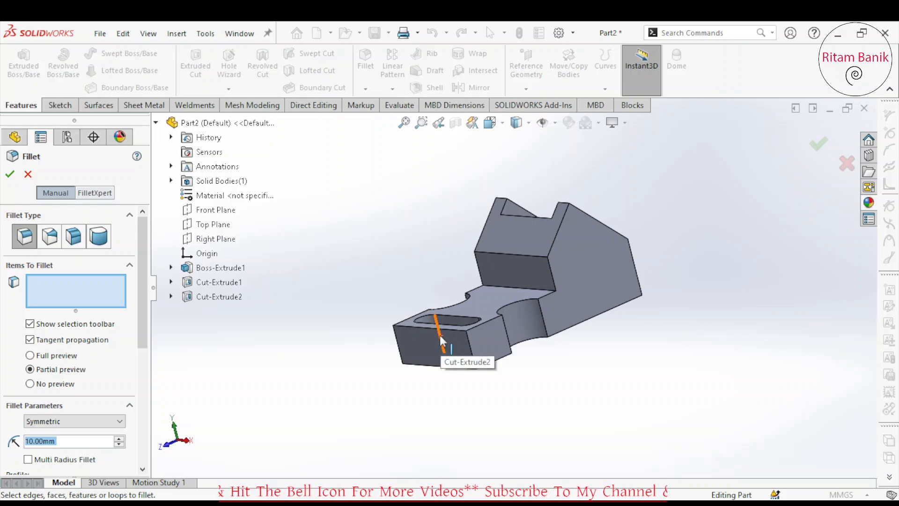
pyautogui.write('20')
pyautogui.press('Return')
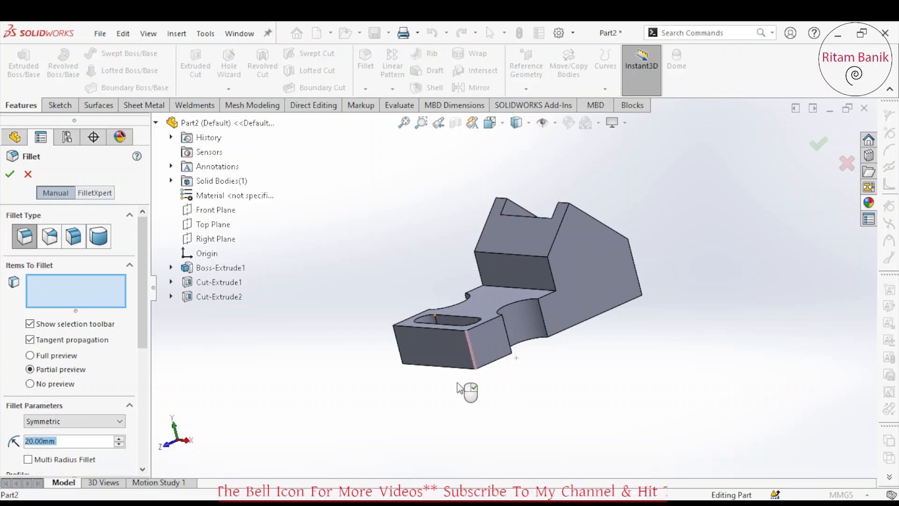
pyautogui.click(470, 351)
pyautogui.moveTo(470, 351); pyautogui.dragTo(538, 427, button='middle')
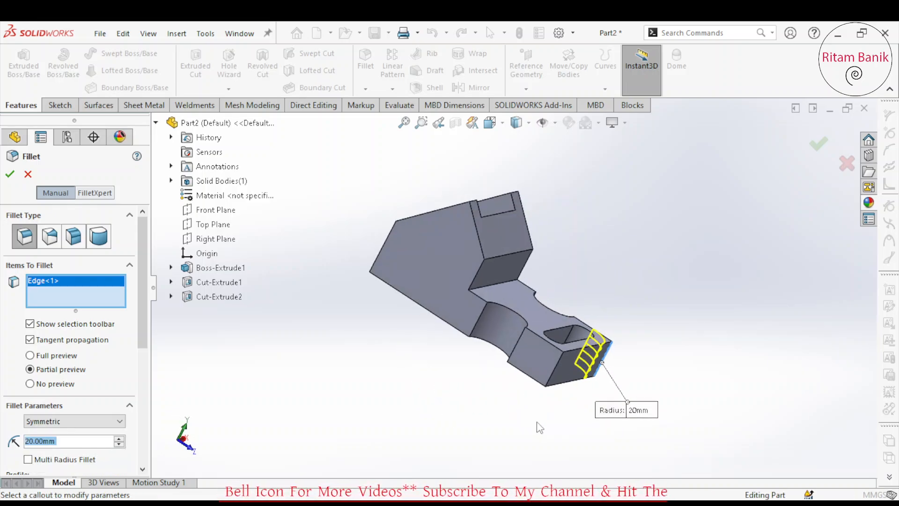
pyautogui.click(552, 370)
pyautogui.click(11, 175)
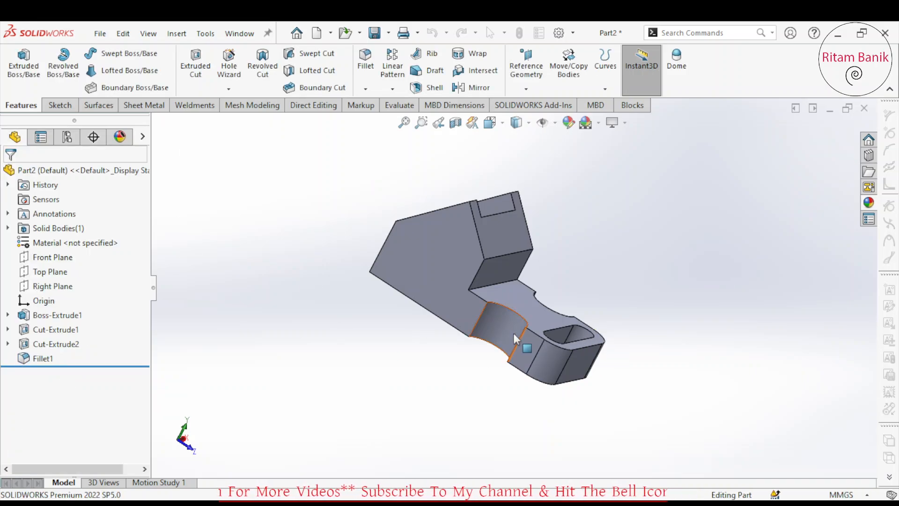
# Start a new sketch on the flat side face of the raised block, beginning from the isometric view.
pyautogui.moveTo(514, 332); pyautogui.dragTo(349, 315, button='middle')
pyautogui.click(551, 243)
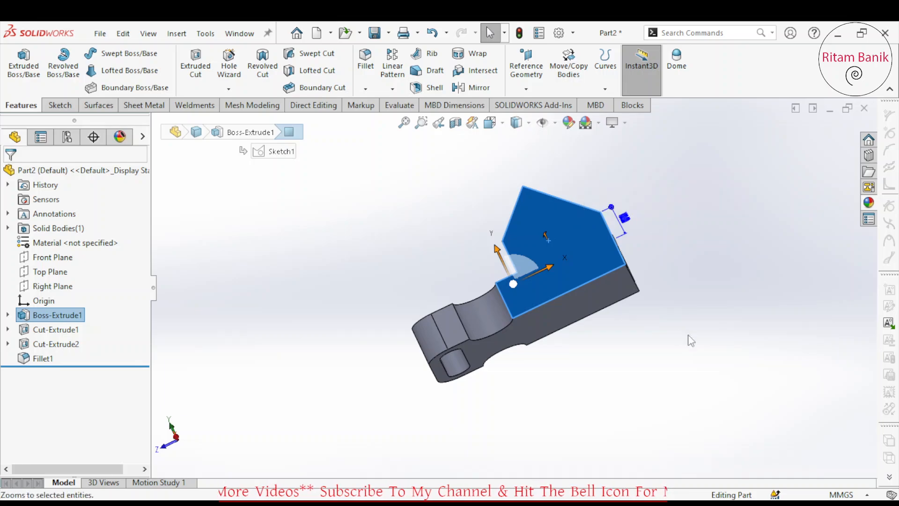
pyautogui.click(690, 318)
pyautogui.press('space')
pyautogui.click(789, 261)
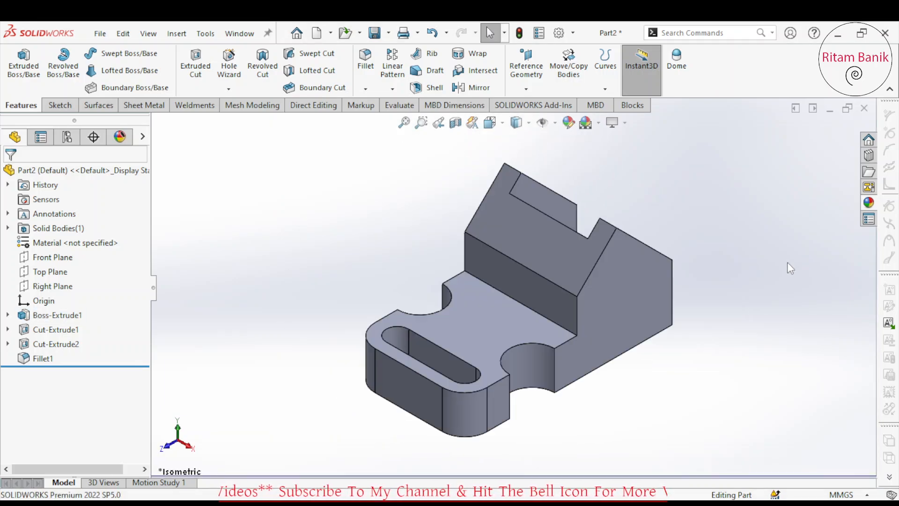
pyautogui.click(641, 288)
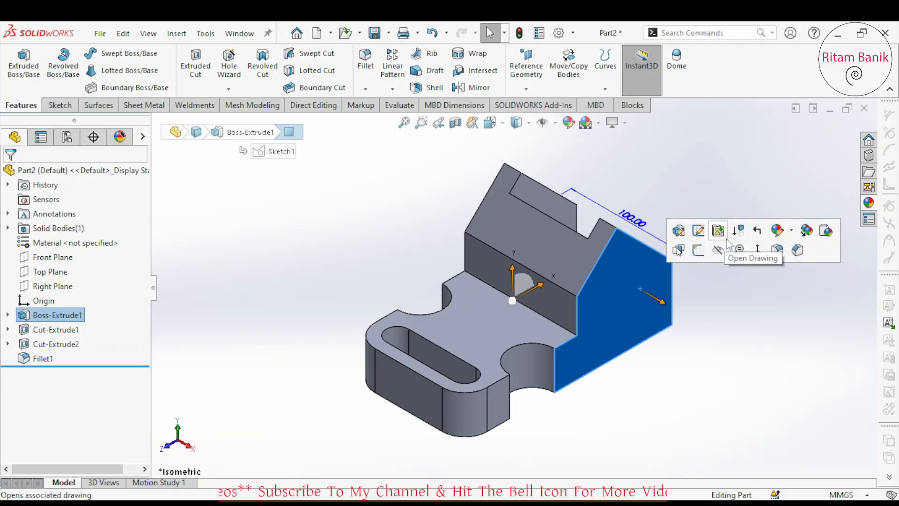
pyautogui.click(704, 258)
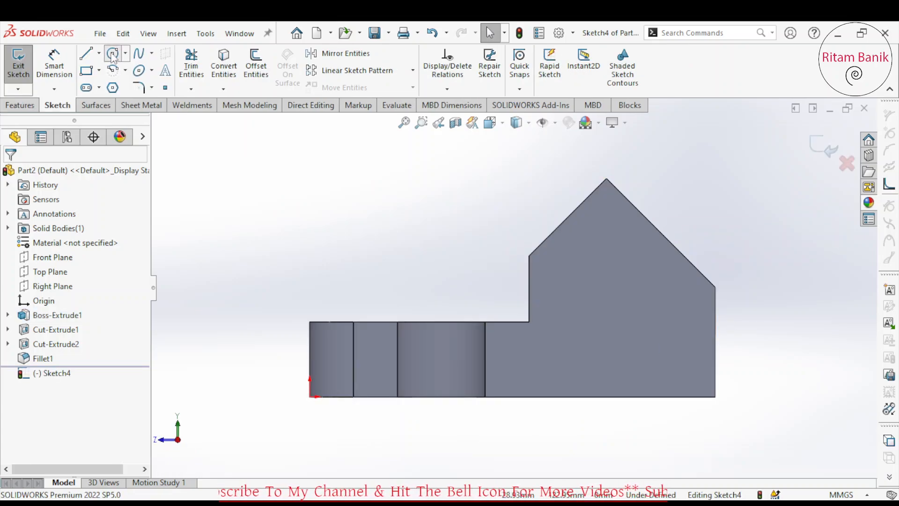
# Sketch two concentric circles, about 65 mm and 49 mm in diameter, on the block's side face below its peak.
pyautogui.click(112, 55)
pyautogui.click(611, 285)
pyautogui.click(646, 347)
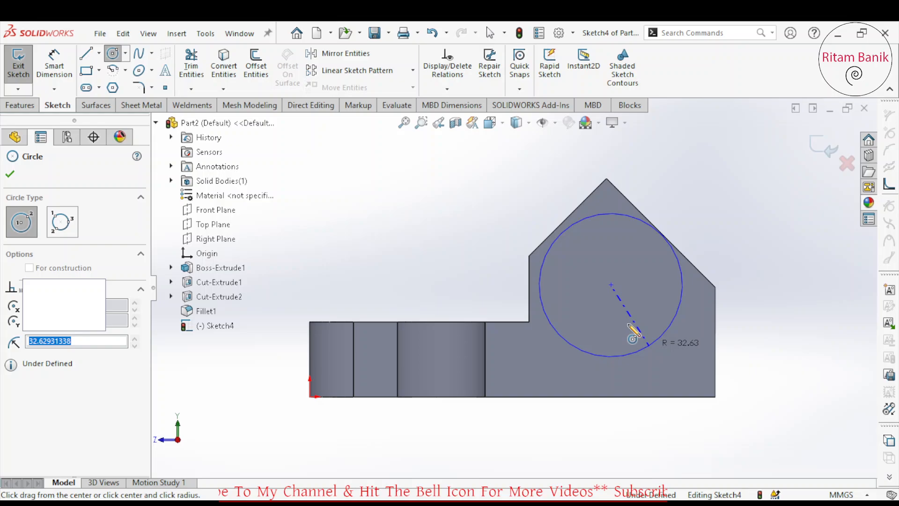
pyautogui.click(611, 284)
pyautogui.click(649, 323)
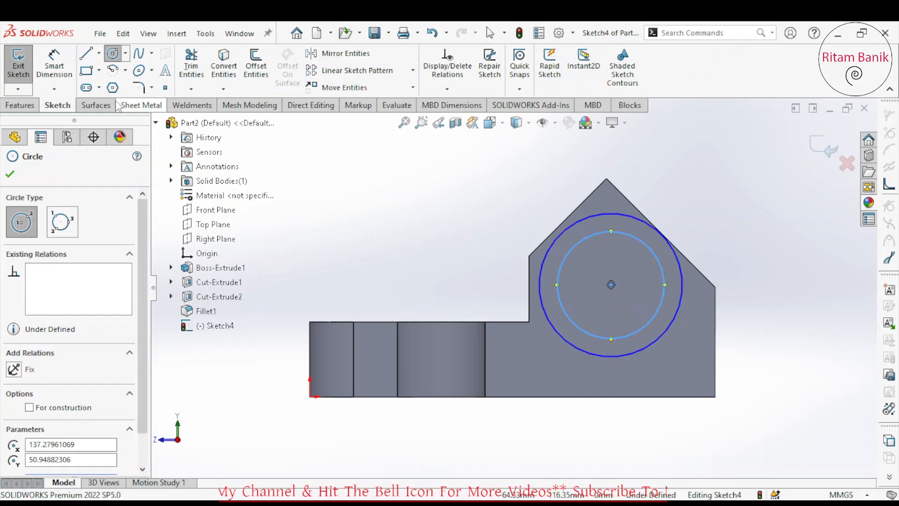
# Dimension the two concentric circles on the block's side face to diameters of 30 mm and 40 mm.
pyautogui.click(68, 70)
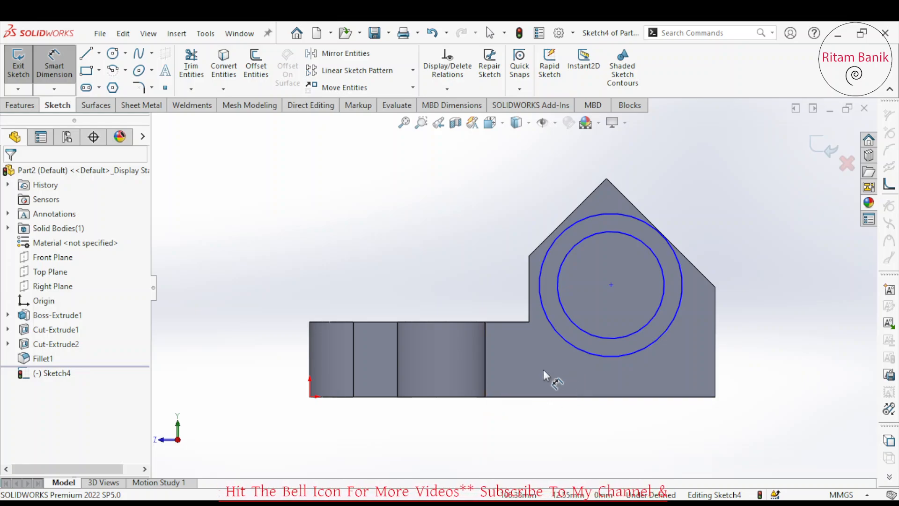
pyautogui.click(636, 330)
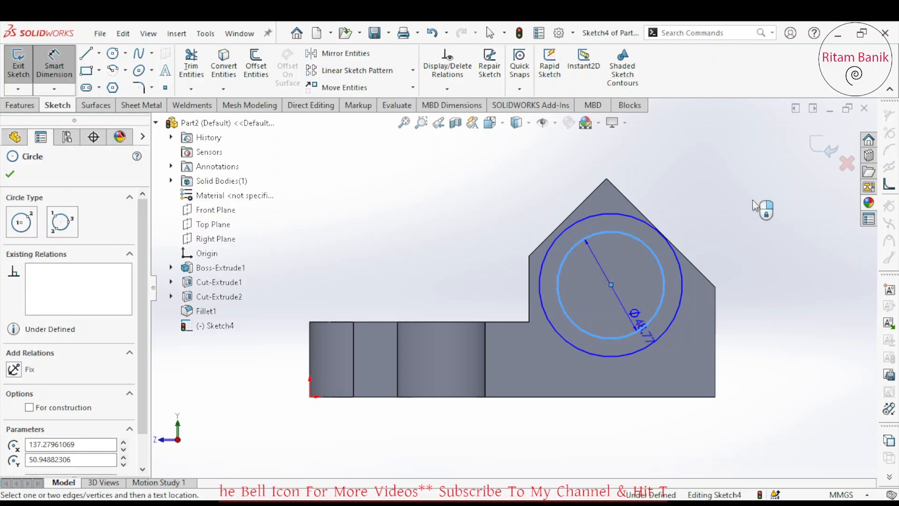
pyautogui.click(761, 203)
pyautogui.press('Return')
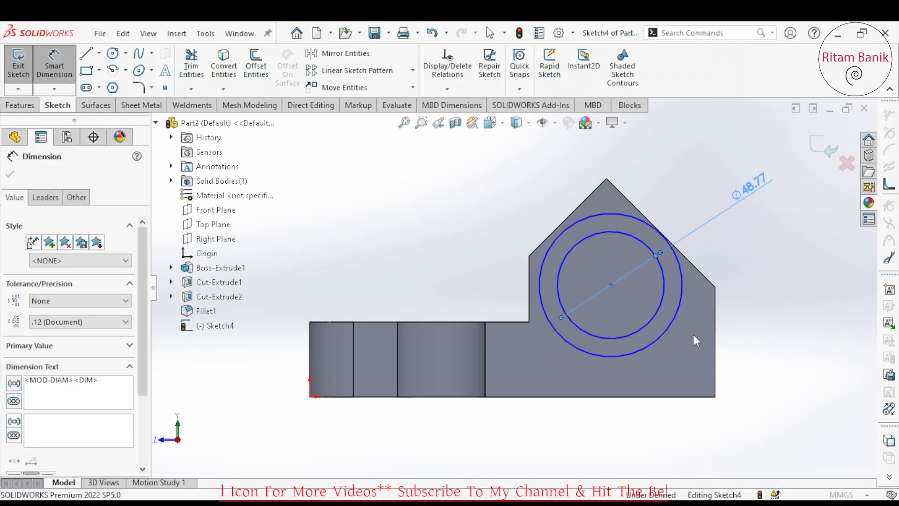
pyautogui.click(665, 335)
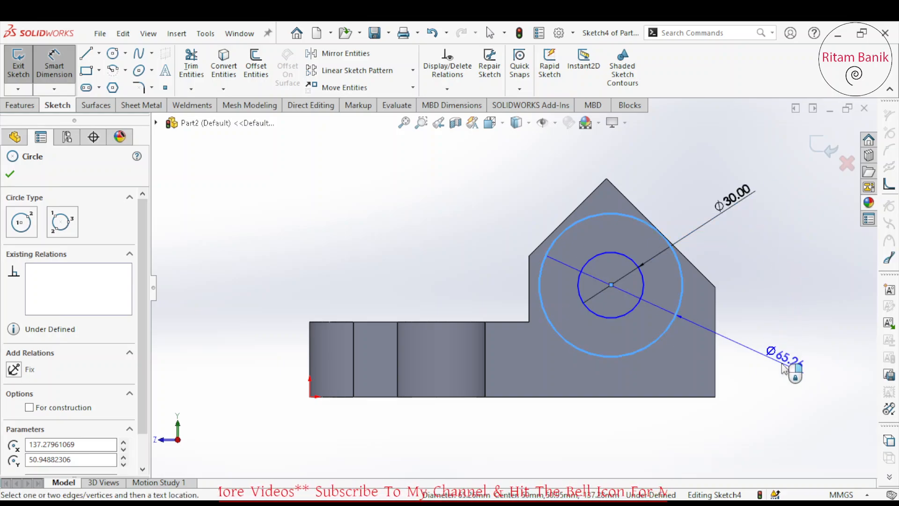
pyautogui.click(787, 368)
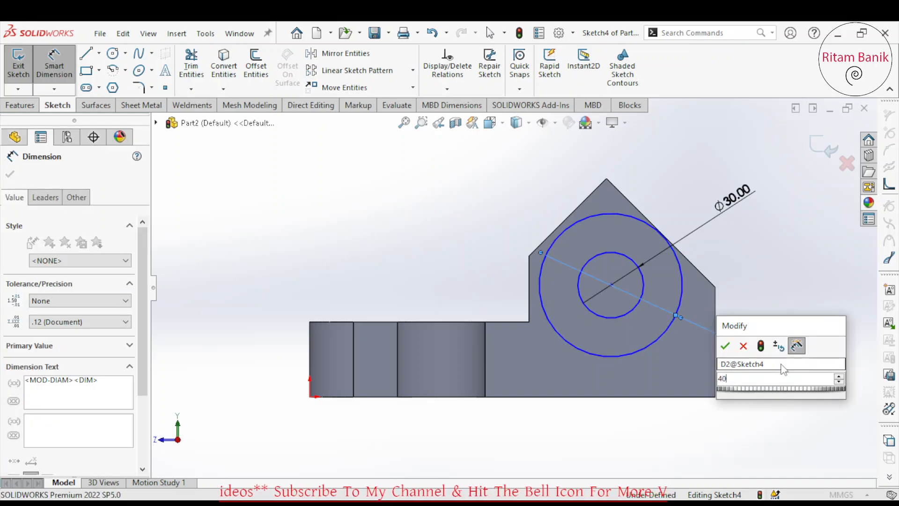
pyautogui.press('Return')
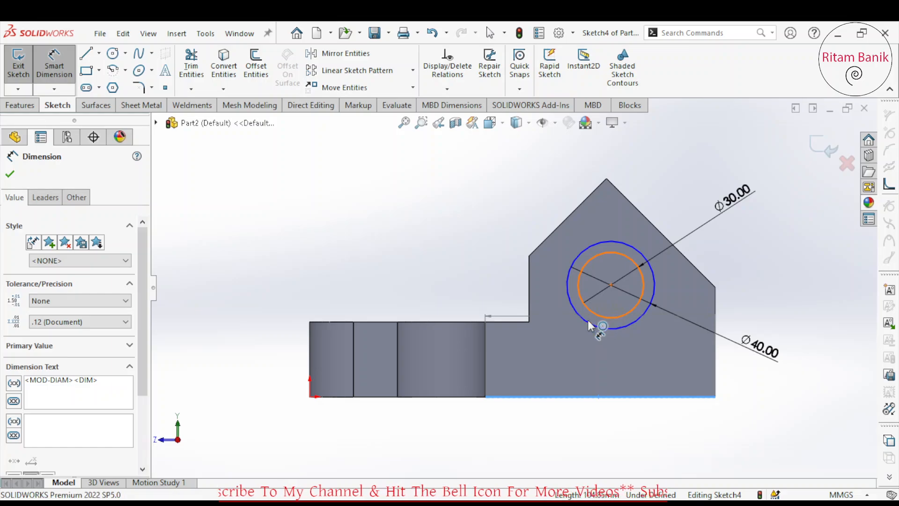
# Dimension the circles' centre 39.10 mm above the bottom edge of the block.
pyautogui.click(608, 321)
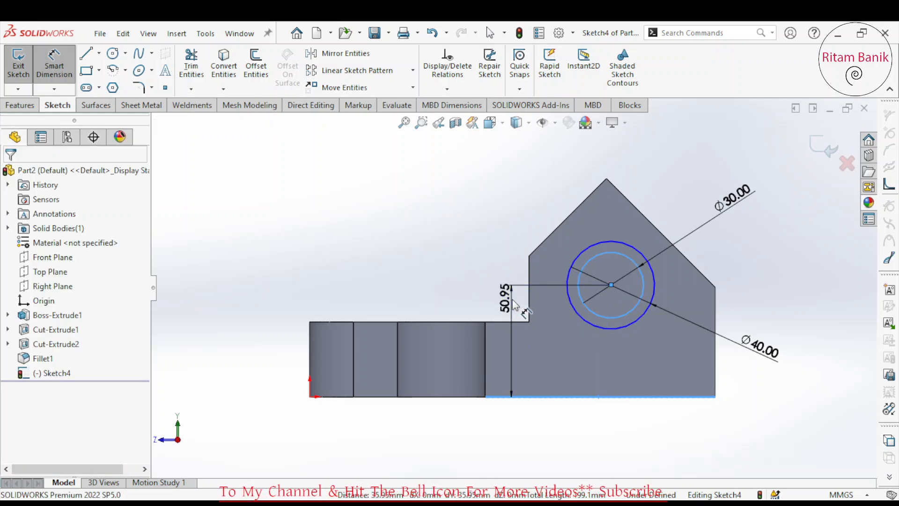
pyautogui.click(514, 303)
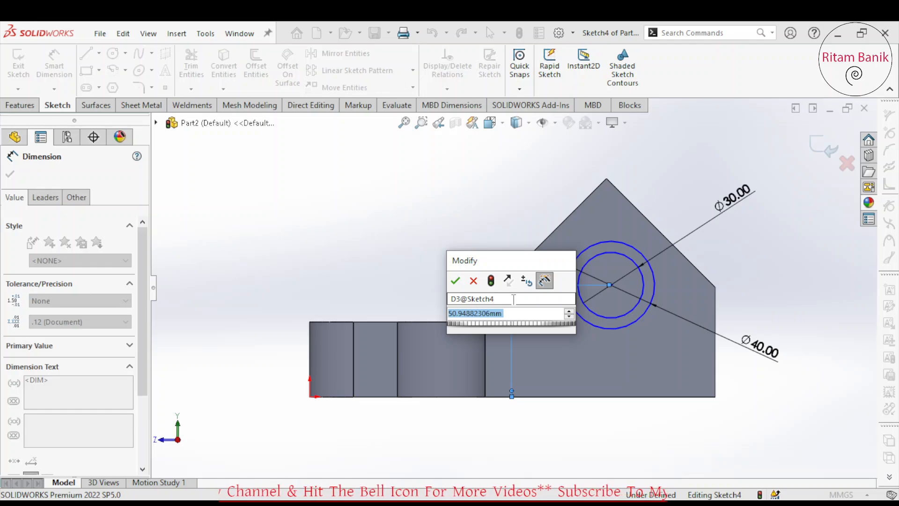
pyautogui.write('3')
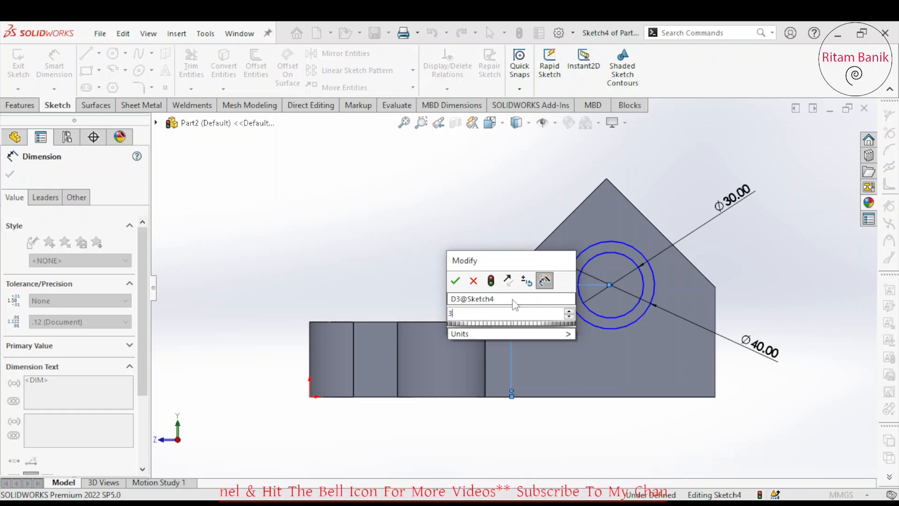
pyautogui.write('9.10')
pyautogui.press('Return')
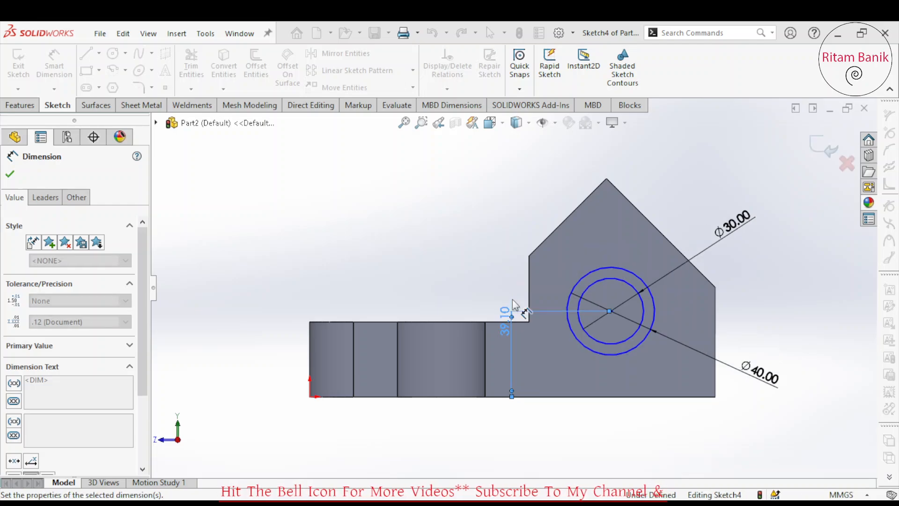
# Dimension the circles' centre 40 mm horizontally from the block's vertical edge above the plate.
pyautogui.click(546, 350)
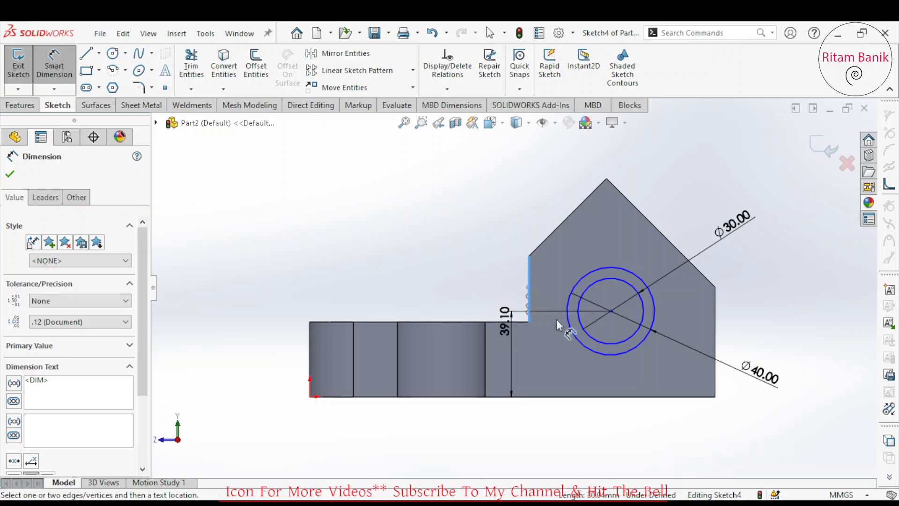
pyautogui.click(604, 358)
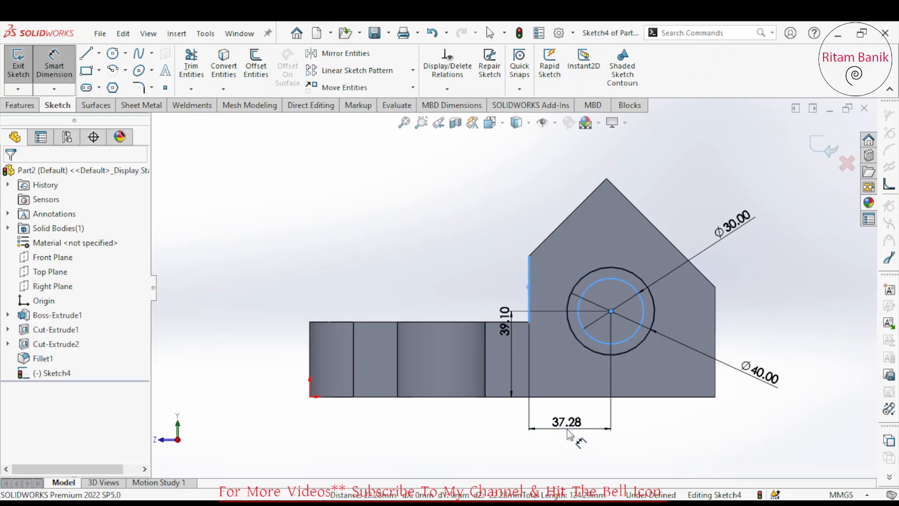
pyautogui.click(568, 435)
pyautogui.write('40')
pyautogui.press('Return')
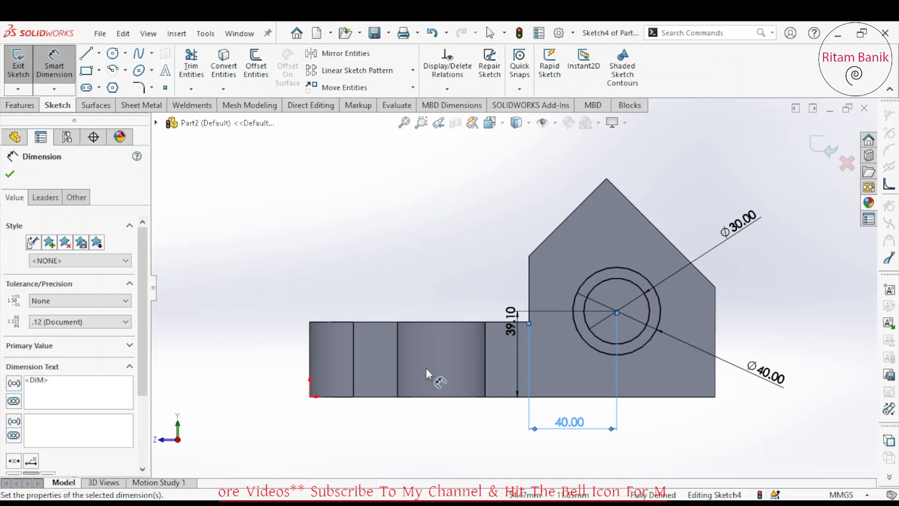
# Cut the inner 30 mm circle region through the whole block with a Through All Extruded Cut.
pyautogui.click(20, 104)
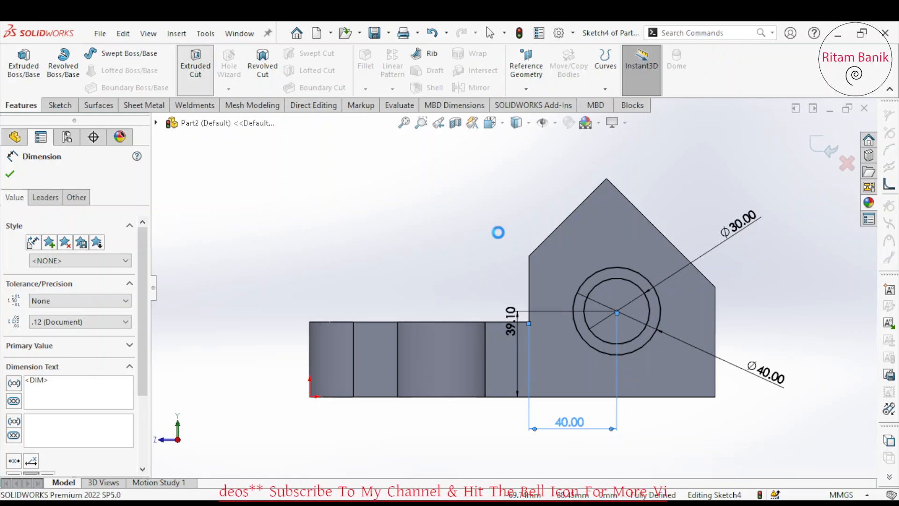
pyautogui.hotkey('ctrl', '7')
pyautogui.click(60, 418)
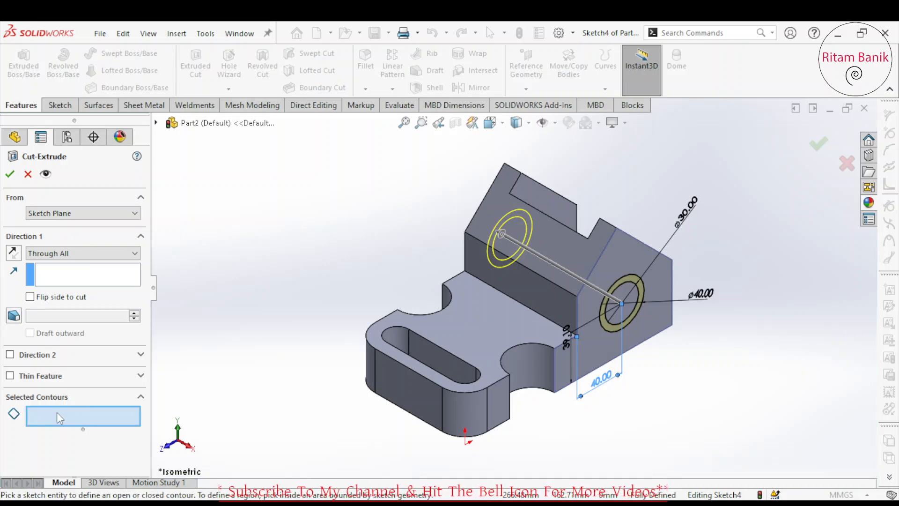
pyautogui.click(625, 310)
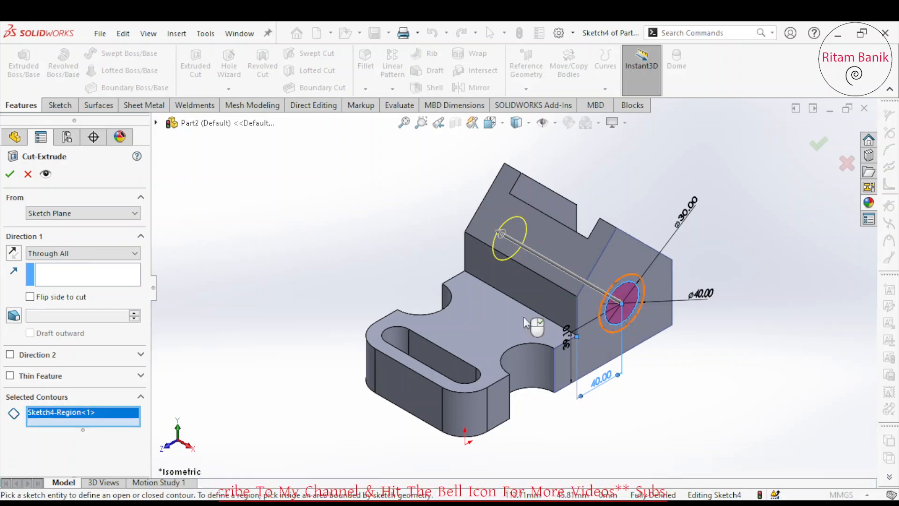
pyautogui.click(10, 174)
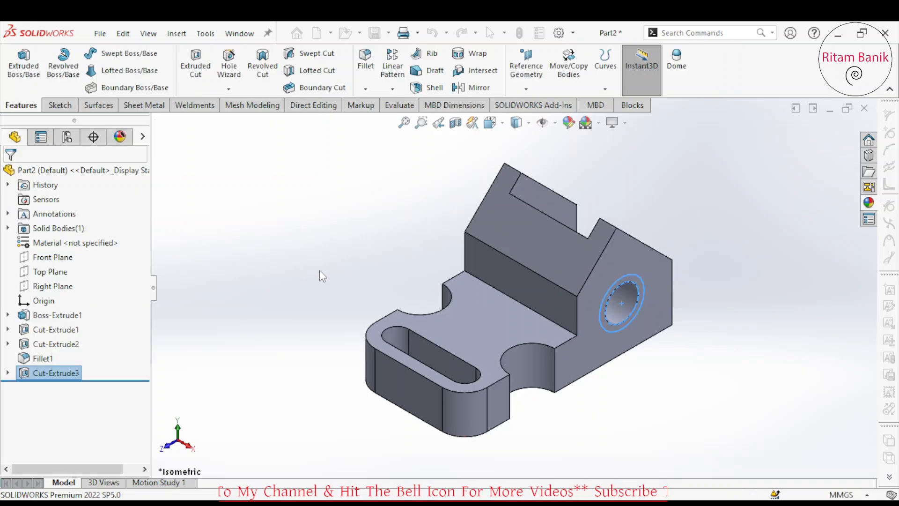
# Start an Extruded Boss from the hole's sketch, with only the ring between the two circles as the selected contour.
pyautogui.click(8, 372)
pyautogui.click(60, 387)
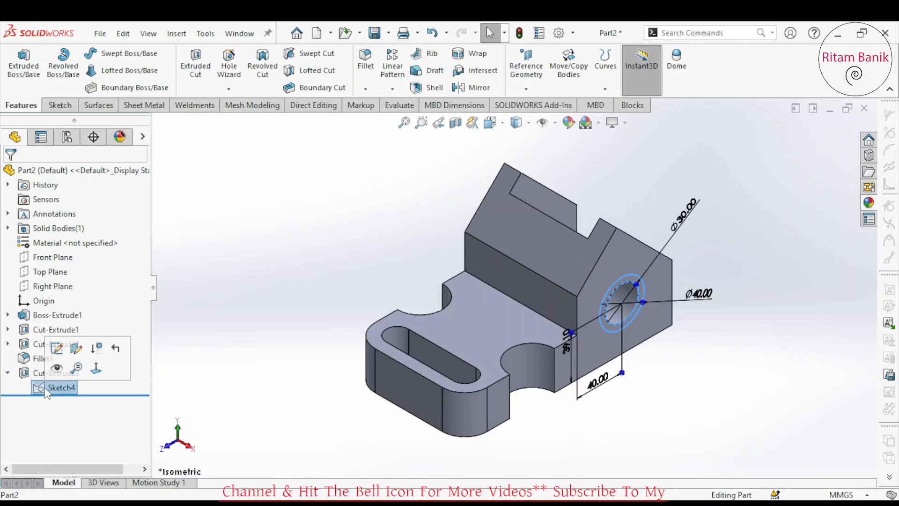
pyautogui.click(25, 75)
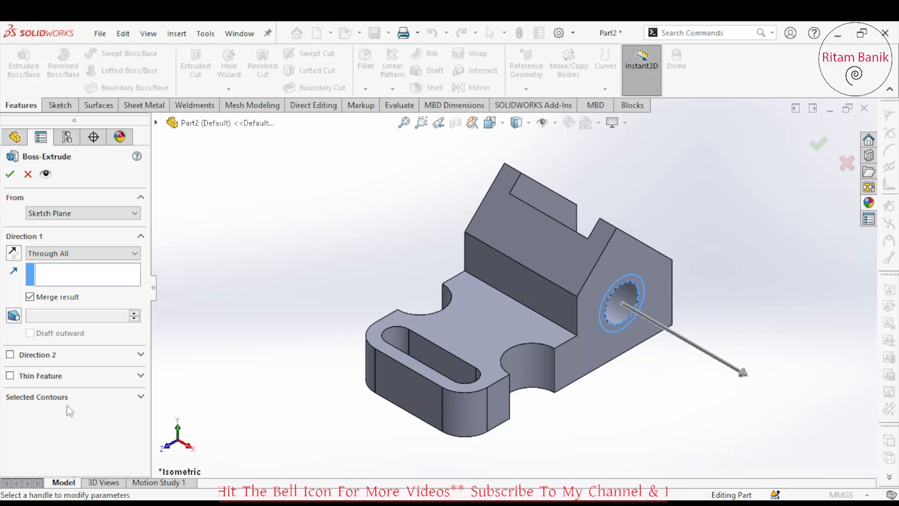
pyautogui.click(66, 397)
pyautogui.click(41, 414)
pyautogui.press('Delete')
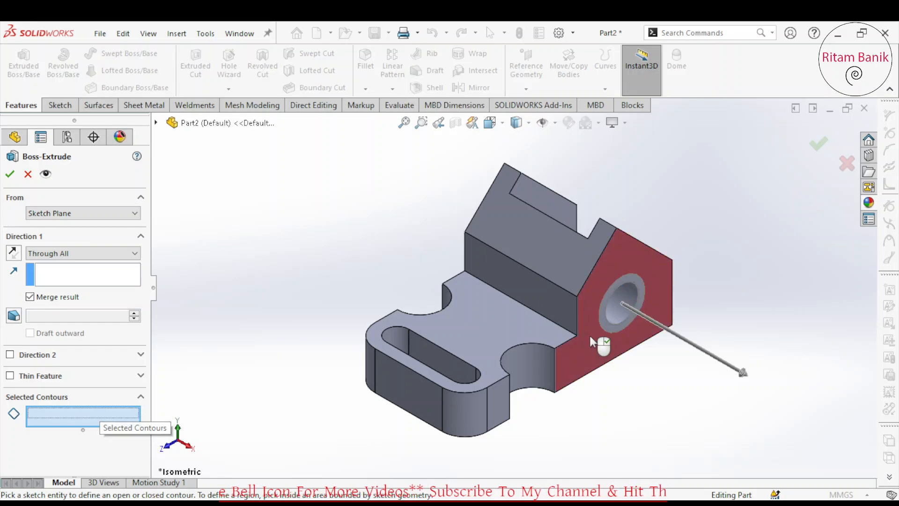
pyautogui.scroll(-5, 590, 335)
pyautogui.press('f')
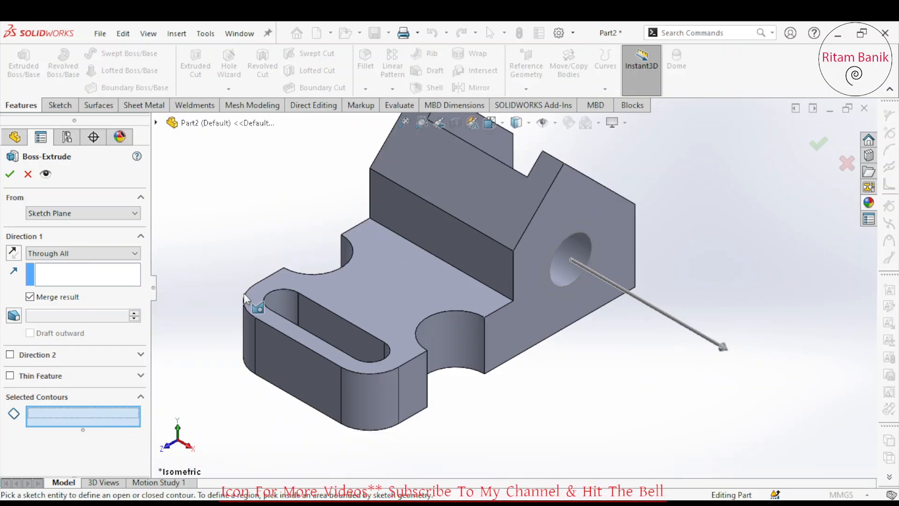
pyautogui.click(161, 123)
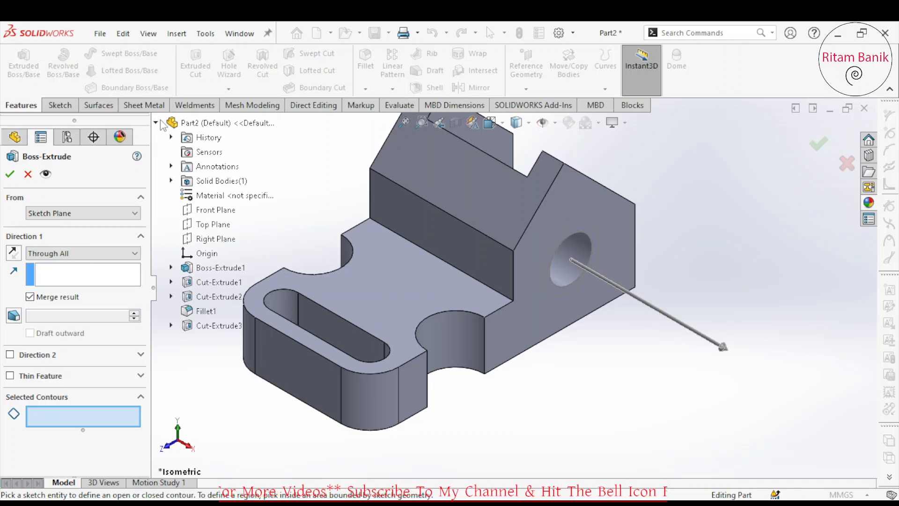
pyautogui.click(206, 340)
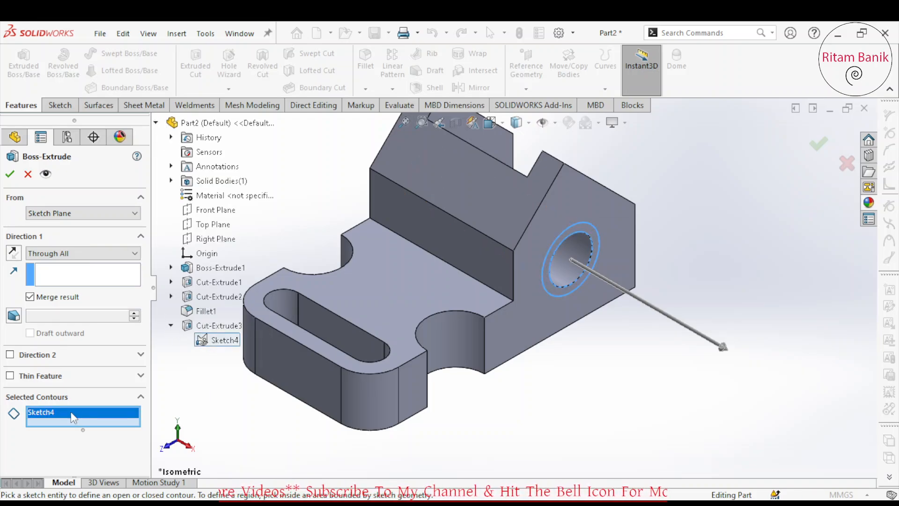
pyautogui.click(549, 297)
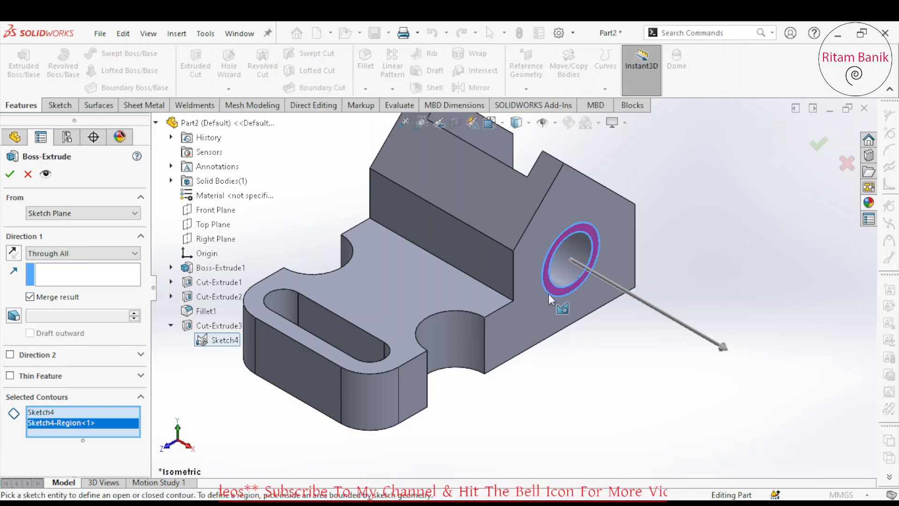
pyautogui.click(66, 412)
pyautogui.press('Delete')
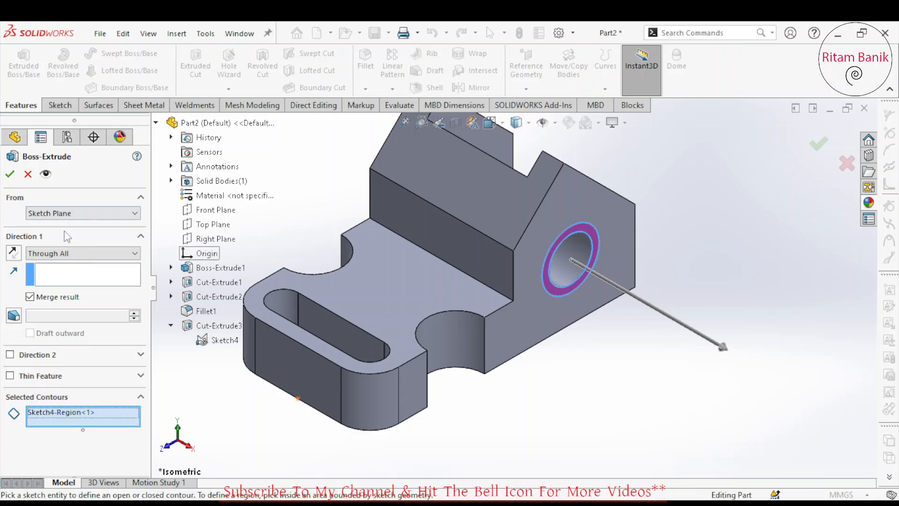
# Extrude the ring outward from the block's side face as a Blind boss 10 mm deep.
pyautogui.click(41, 253)
pyautogui.click(43, 263)
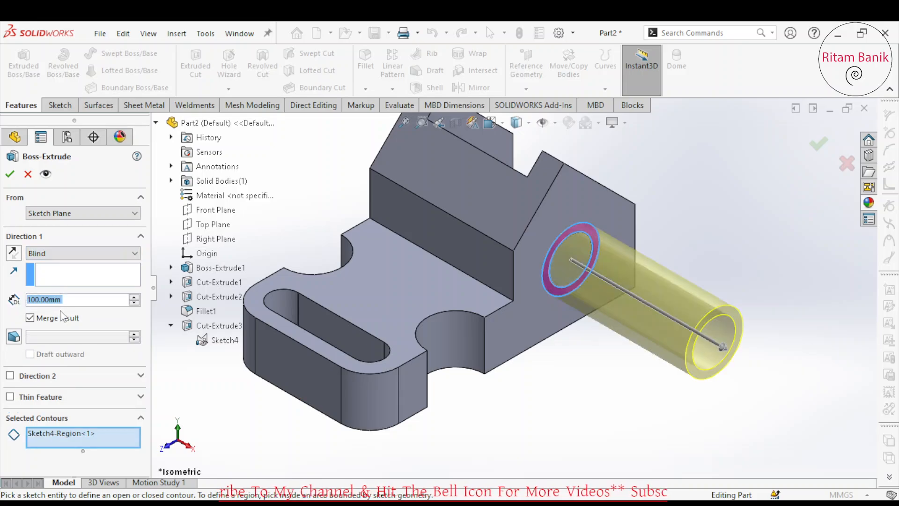
pyautogui.moveTo(85, 299); pyautogui.dragTo(12, 306)
pyautogui.write('10')
pyautogui.press('Return')
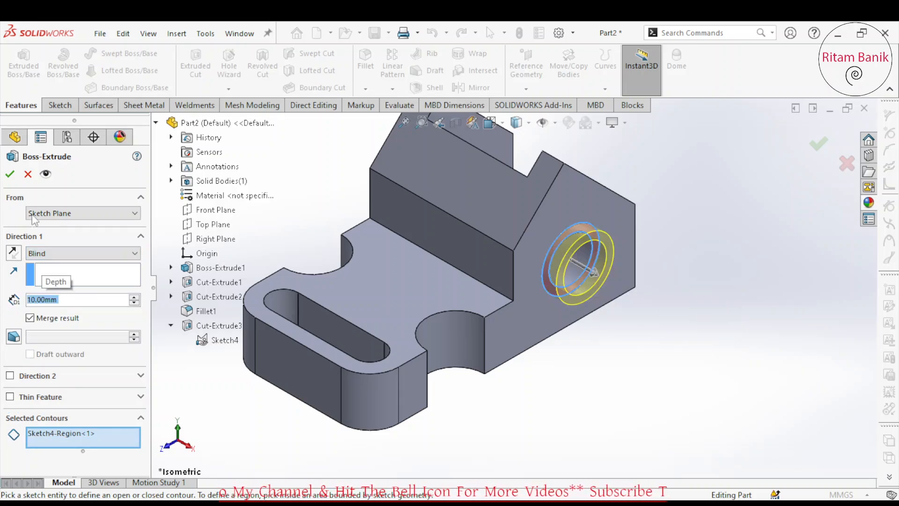
pyautogui.click(10, 175)
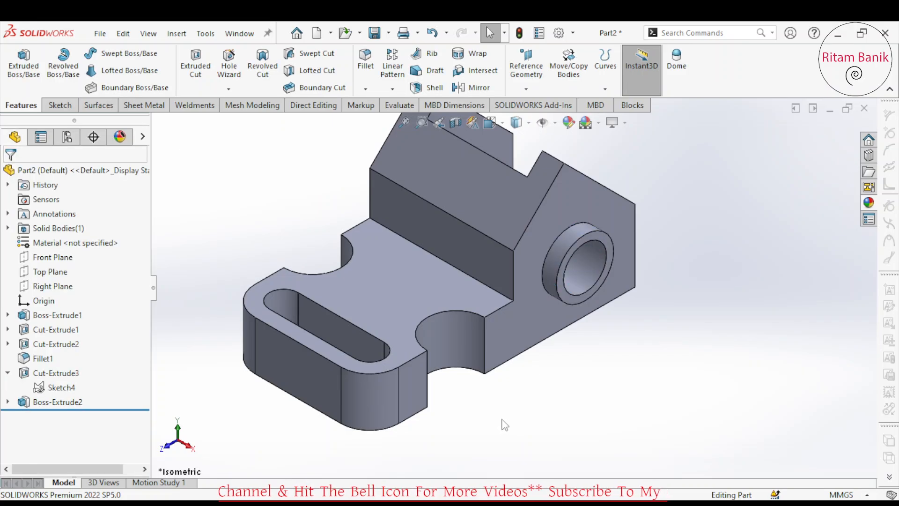
# Show the part in isometric view and apply an orange colour to the top face of the slotted plate.
pyautogui.press('space')
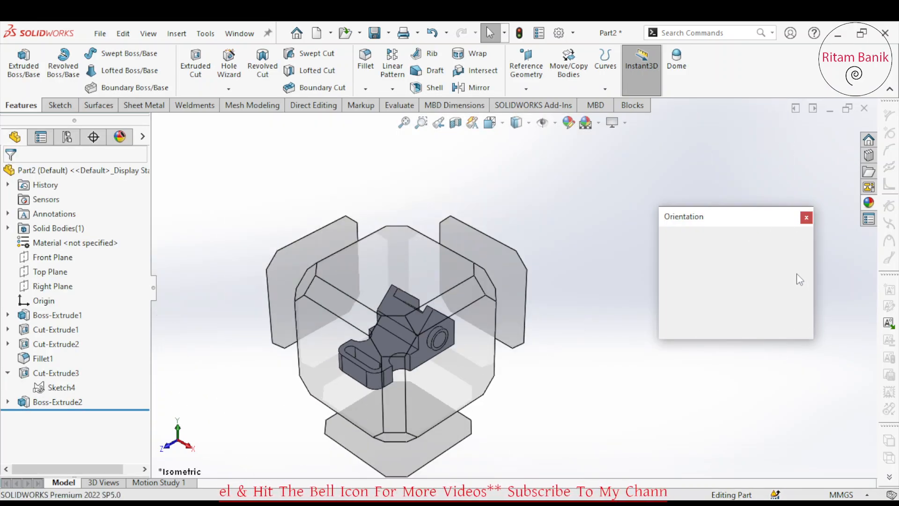
pyautogui.click(794, 257)
pyautogui.click(487, 328)
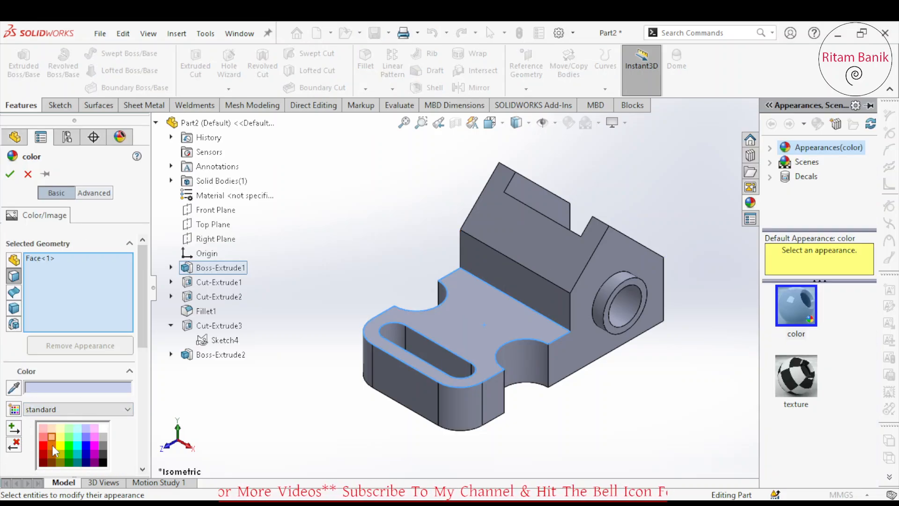
pyautogui.click(52, 444)
pyautogui.click(10, 175)
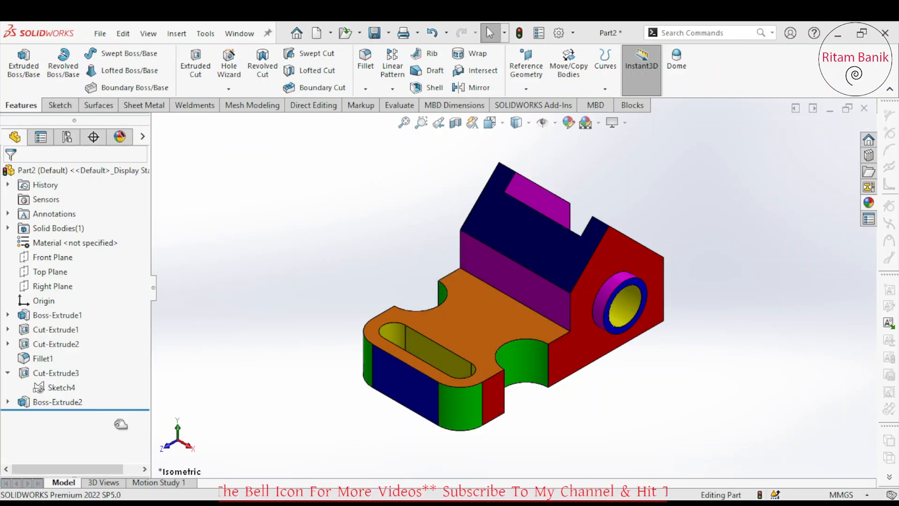
# Create a Rotate model animation in Motion Study 1 with a duration of 6 seconds and start time 0.
pyautogui.click(158, 481)
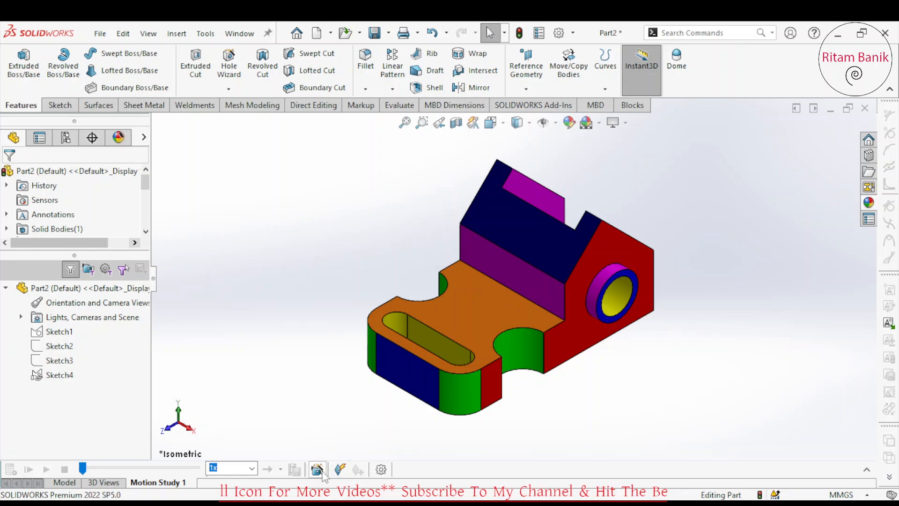
pyautogui.click(318, 469)
pyautogui.click(496, 409)
pyautogui.click(495, 409)
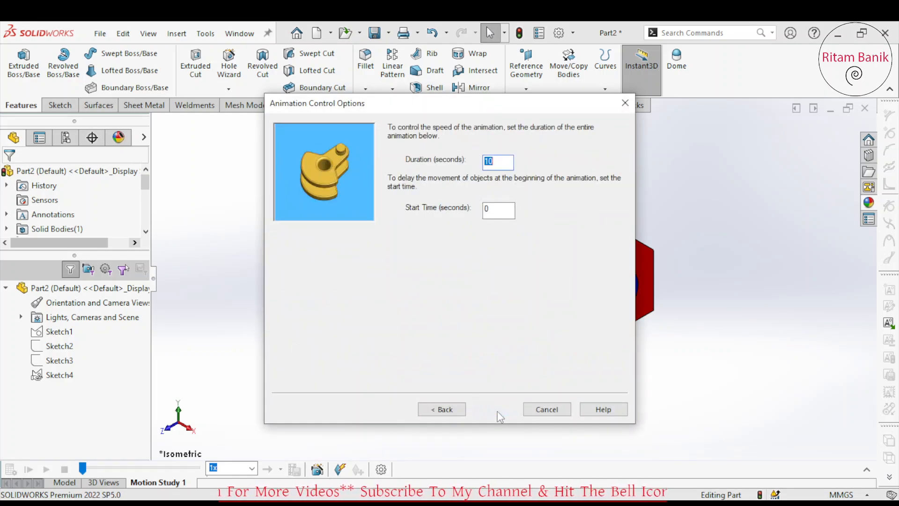
pyautogui.write('6')
pyautogui.click(496, 410)
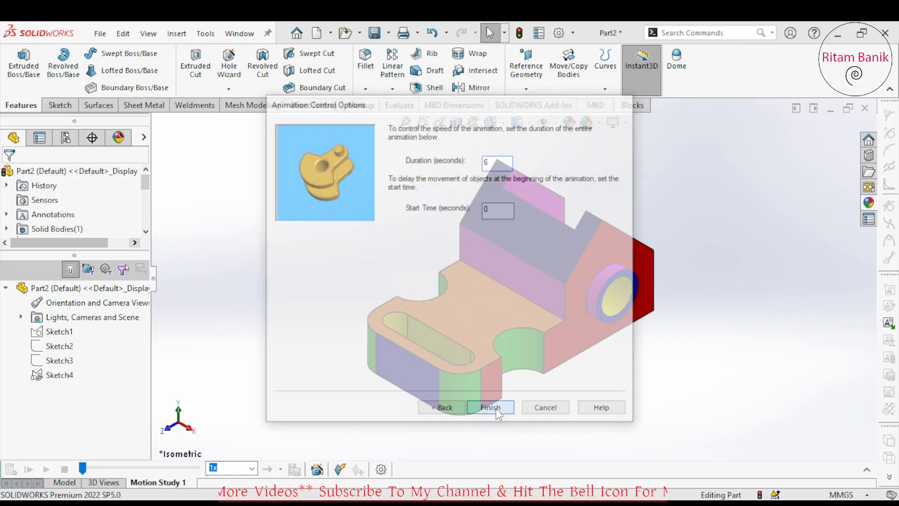
# Add one clockwise X-axis rotation lasting 6 seconds and starting at 6 seconds to the animation, and return to the model view.
pyautogui.click(317, 469)
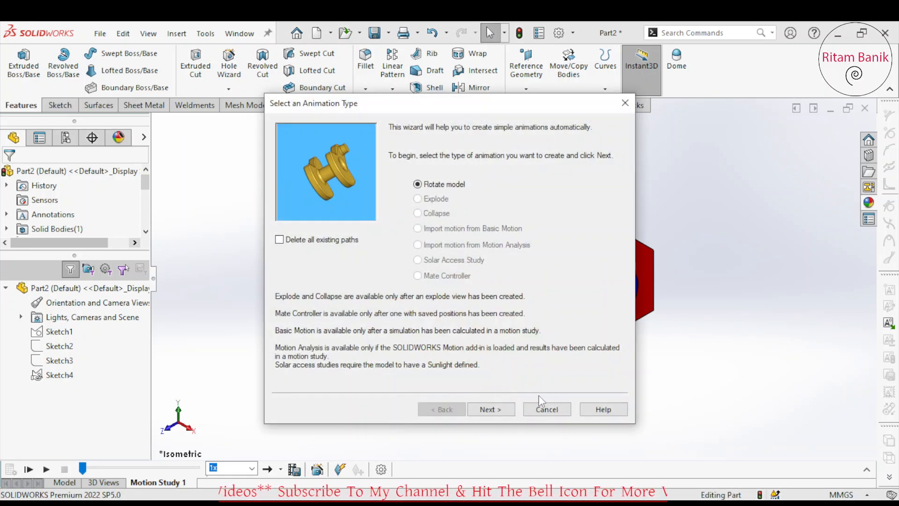
pyautogui.click(491, 409)
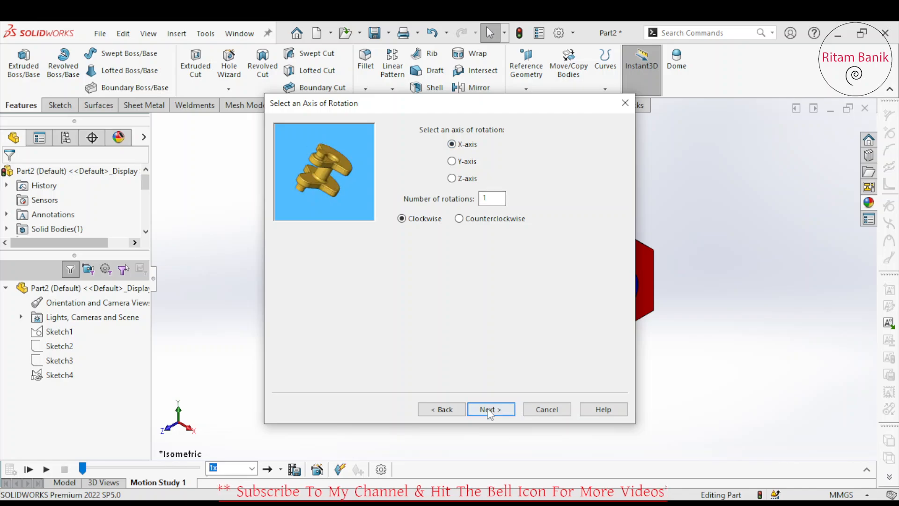
pyautogui.click(490, 409)
pyautogui.write('6')
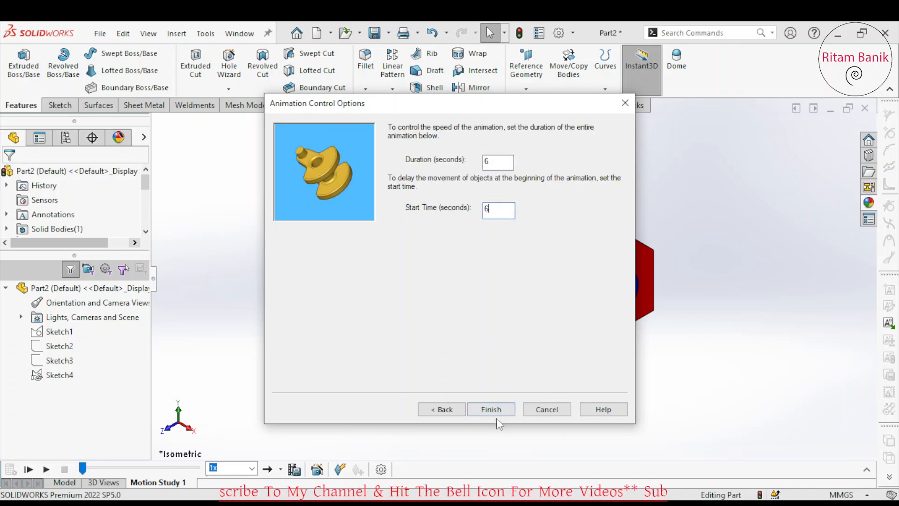
pyautogui.click(490, 409)
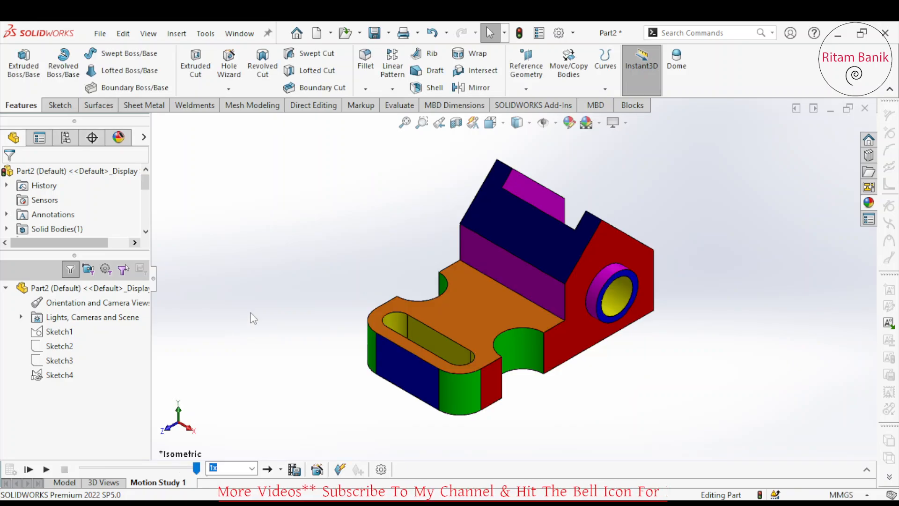
pyautogui.click(64, 483)
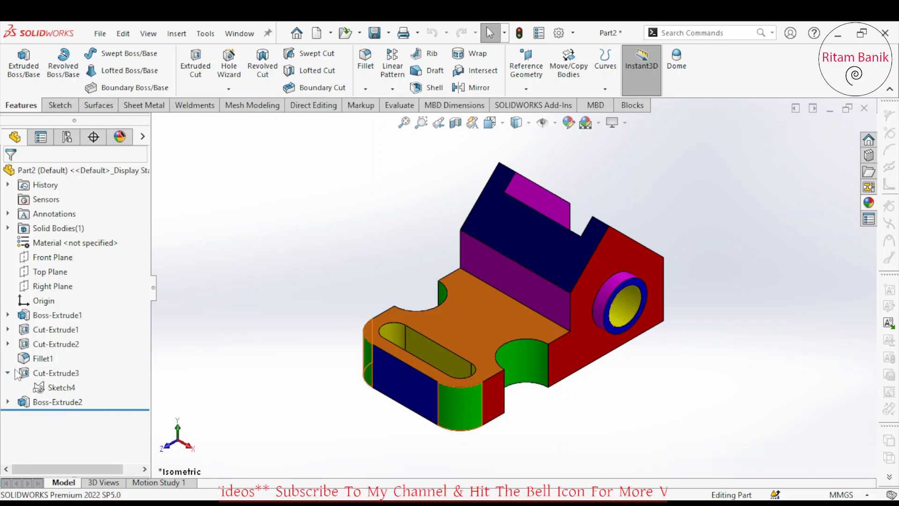